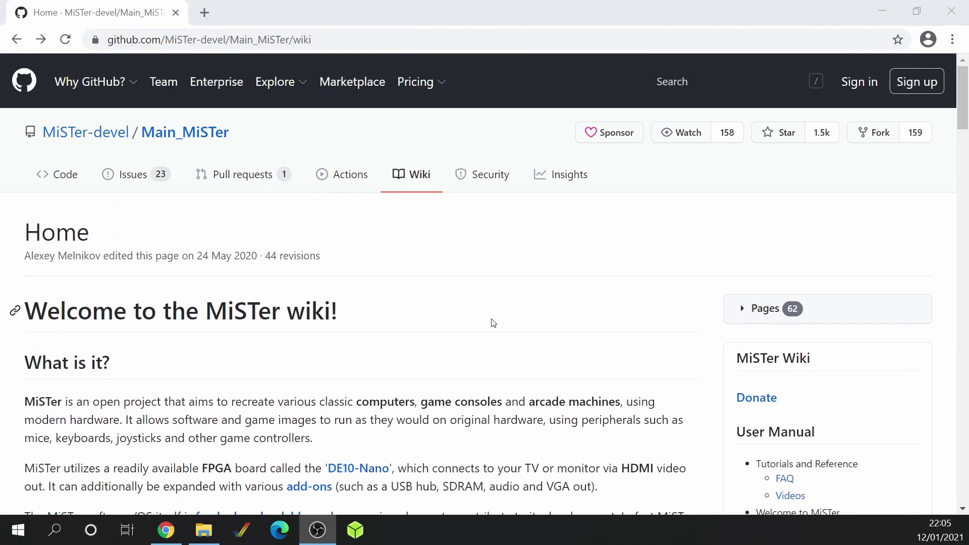
- Open the wiki's Setup Guide page and scroll to its Mr Fusion Installation Method (Recommended) section
{"action": "scroll", "coordinate": [496, 319], "scroll_direction": "down", "scroll_amount": 10}
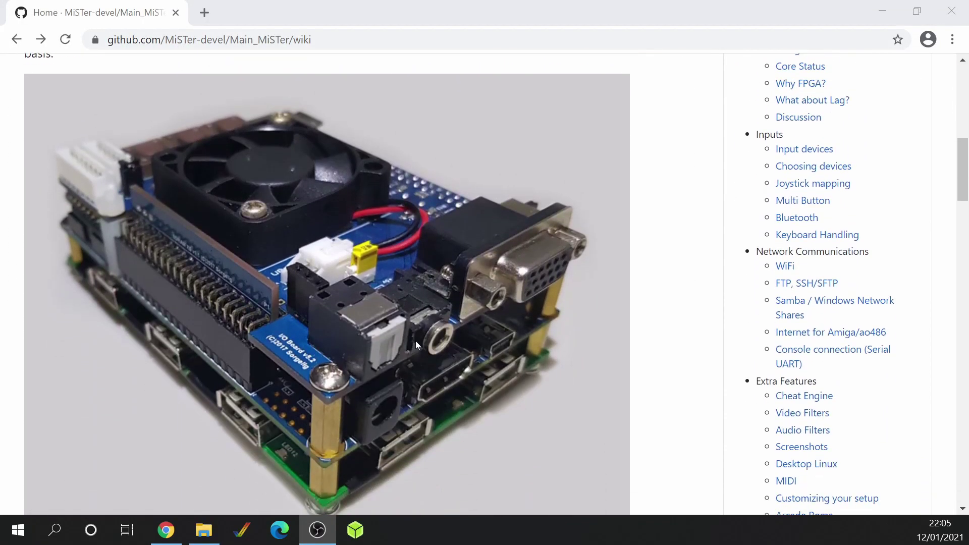
{"action": "scroll", "coordinate": [425, 342], "scroll_direction": "up", "scroll_amount": 6}
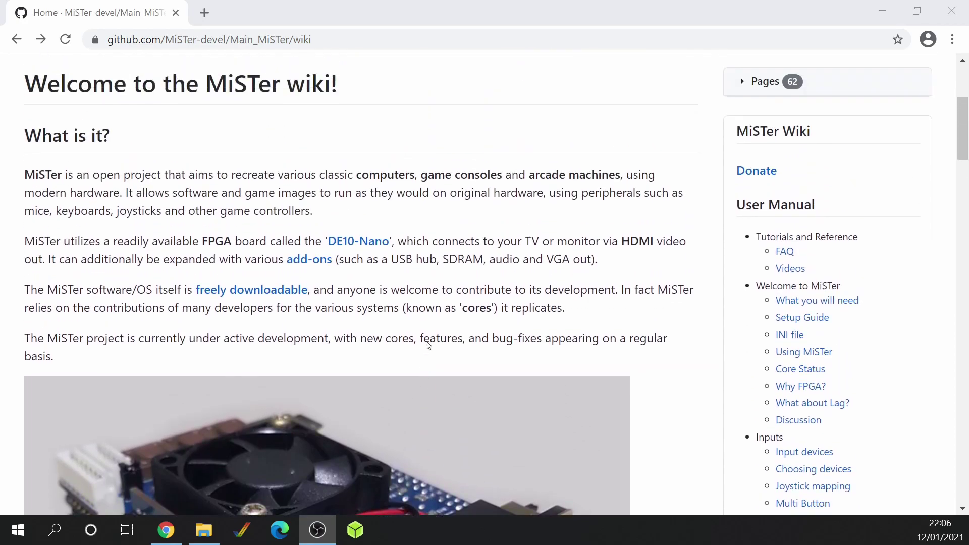
{"action": "scroll", "coordinate": [428, 344], "scroll_direction": "down", "scroll_amount": 6}
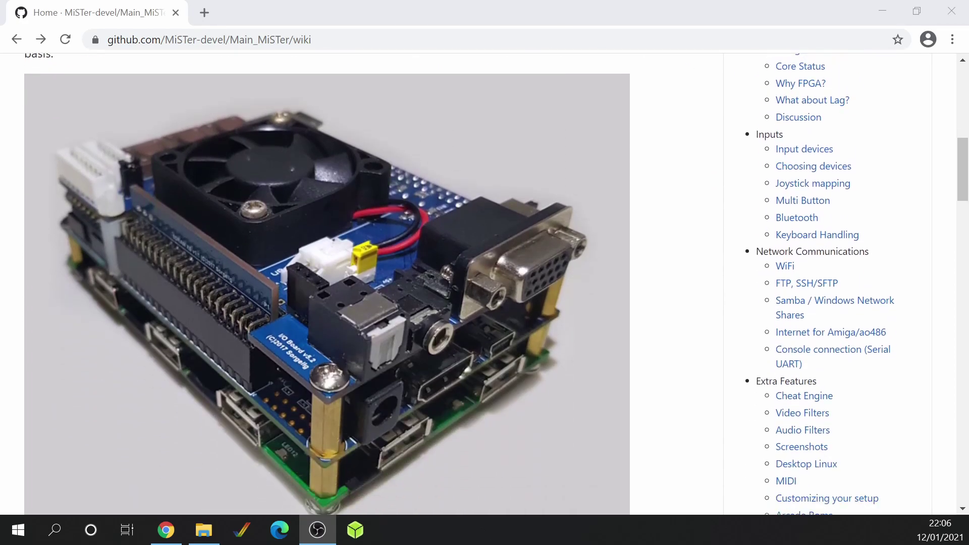
{"action": "scroll", "coordinate": [451, 340], "scroll_direction": "up", "scroll_amount": 7}
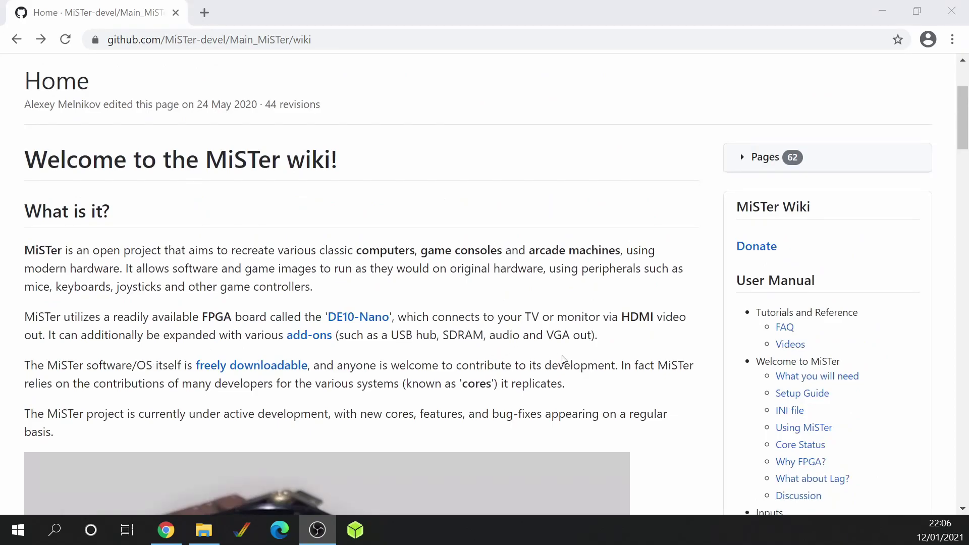
{"action": "left_click", "coordinate": [810, 399]}
{"action": "scroll", "coordinate": [516, 285], "scroll_direction": "down", "scroll_amount": 3}
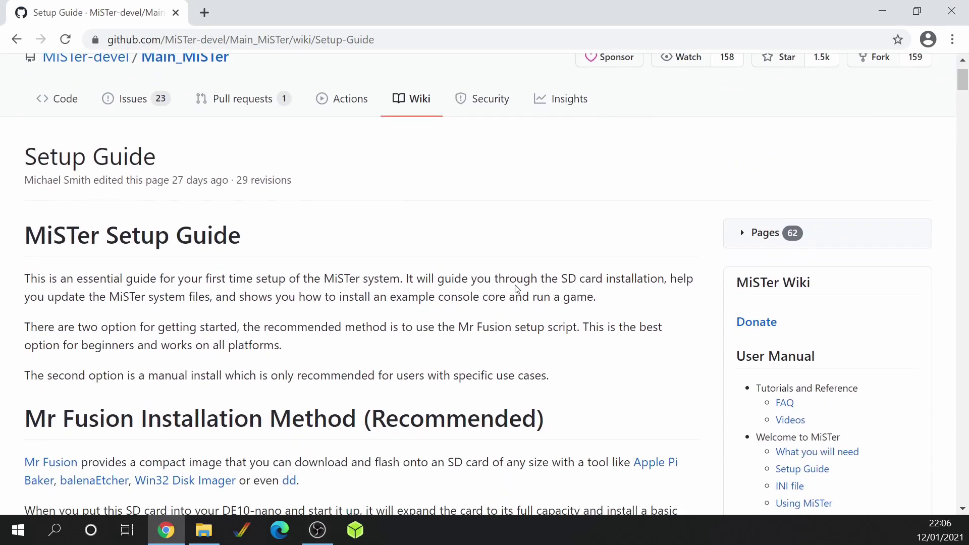
{"action": "scroll", "coordinate": [371, 192], "scroll_direction": "down", "scroll_amount": 3}
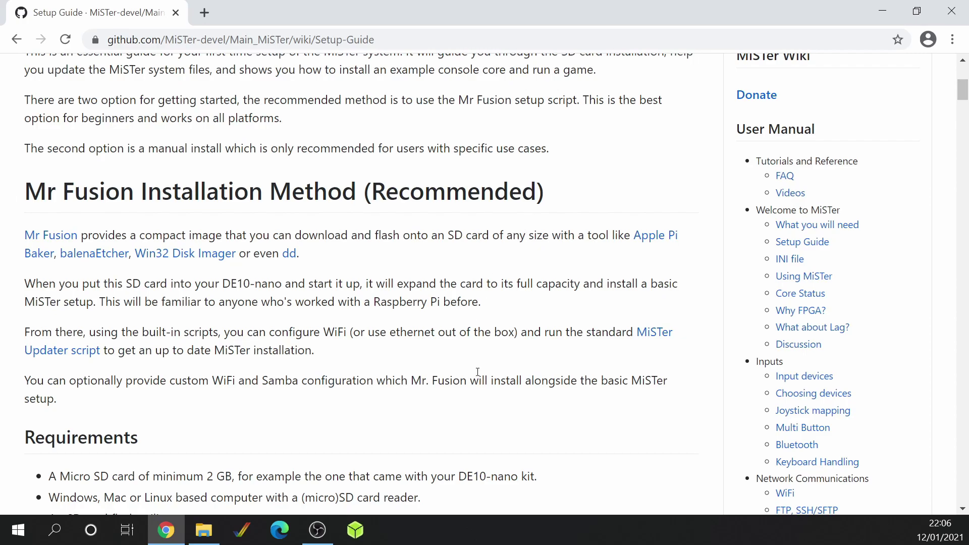
{"action": "scroll", "coordinate": [421, 325], "scroll_direction": "down", "scroll_amount": 2}
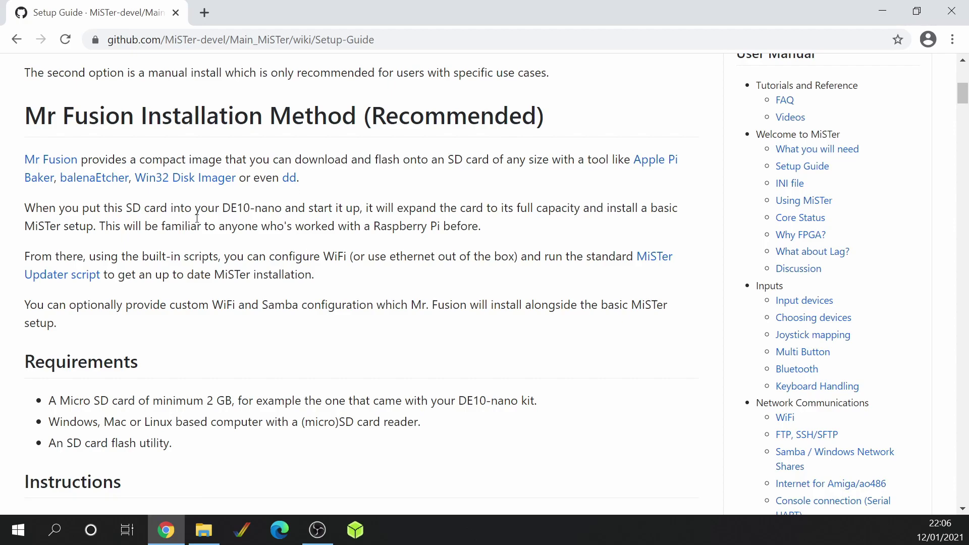
- Open the balenaEtcher link in a new tab and view its site
{"action": "right_click", "coordinate": [100, 184]}
{"action": "left_click", "coordinate": [303, 187]}
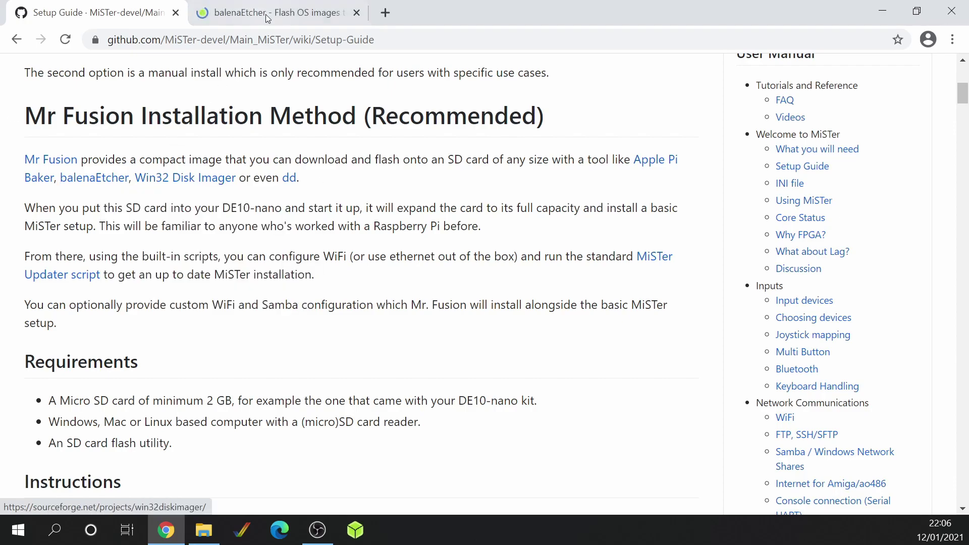
{"action": "key", "text": "ctrl+Tab"}
{"action": "scroll", "coordinate": [634, 221], "scroll_direction": "down", "scroll_amount": 3}
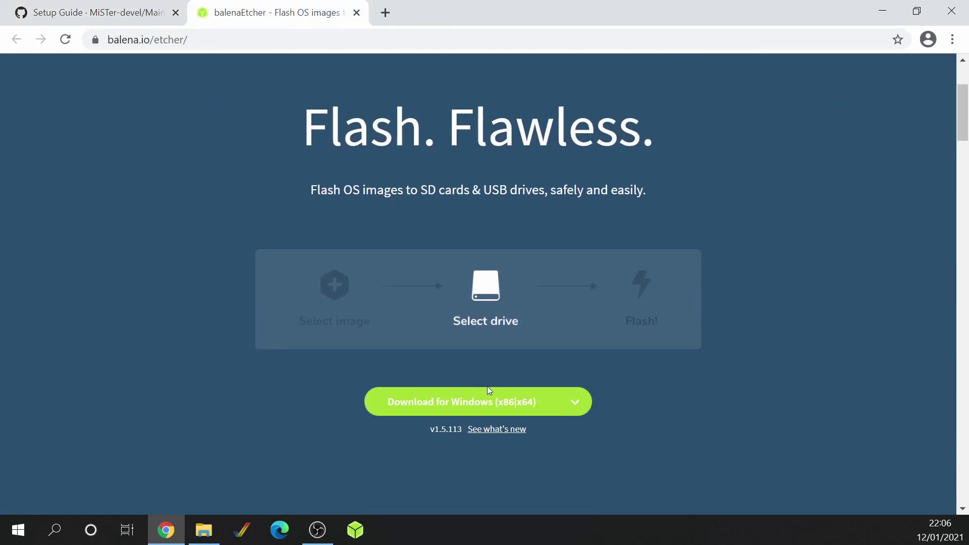
- Back on the Setup Guide, open the mr-fusion releases page to find the v2.2 image
{"action": "left_click", "coordinate": [109, 13]}
{"action": "scroll", "coordinate": [246, 296], "scroll_direction": "down", "scroll_amount": 1}
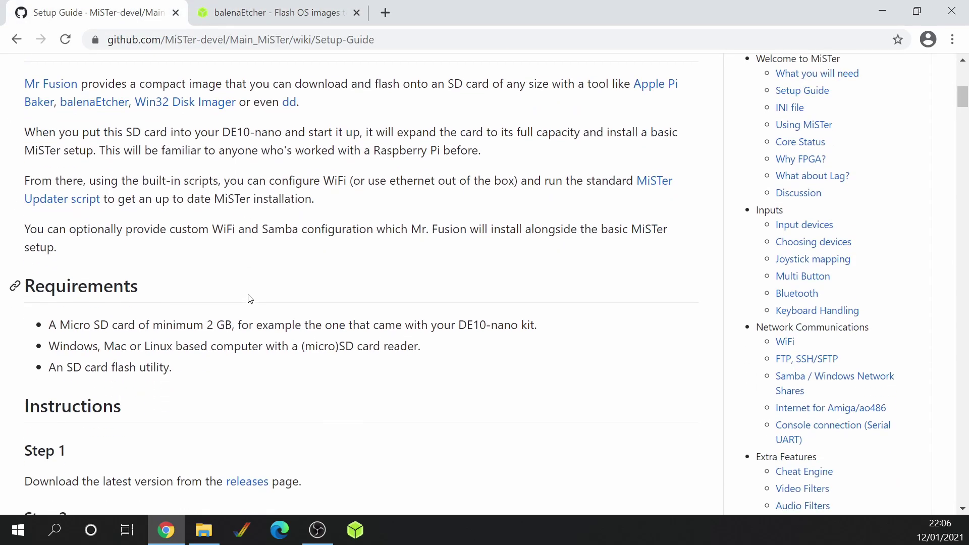
{"action": "scroll", "coordinate": [248, 299], "scroll_direction": "down", "scroll_amount": 2}
{"action": "left_click", "coordinate": [246, 329]}
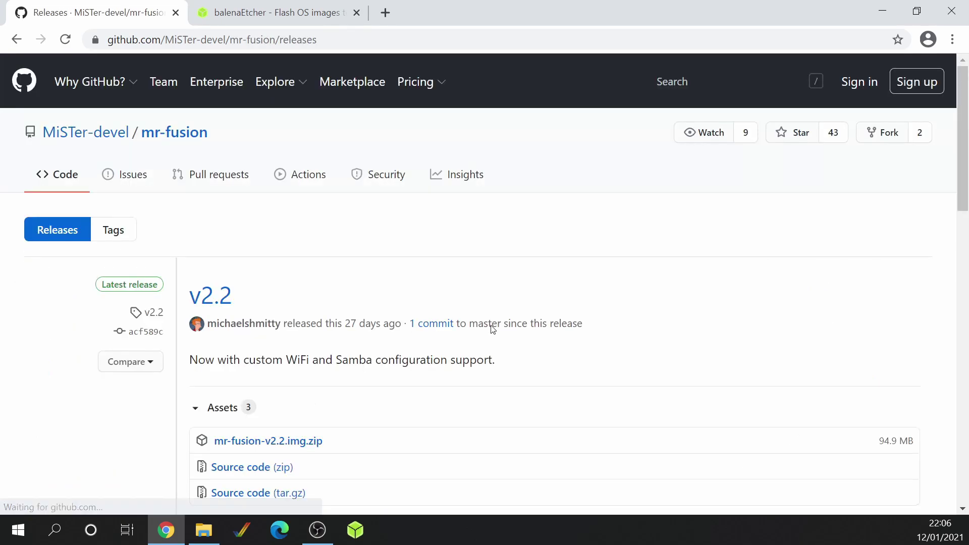
{"action": "scroll", "coordinate": [428, 298], "scroll_direction": "down", "scroll_amount": 3}
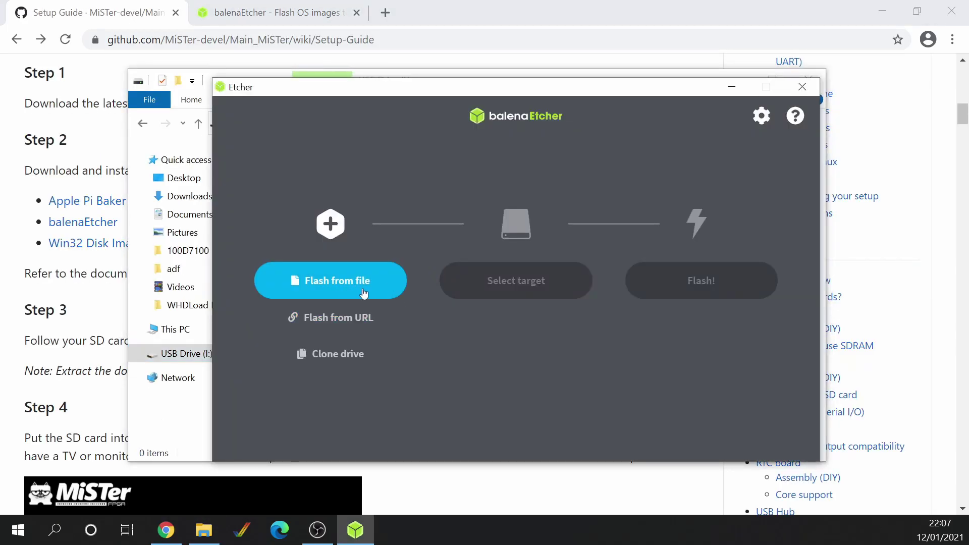
- Load mr-fusion-v2.2.img from Downloads as the flash source
{"action": "left_click", "coordinate": [350, 287]}
{"action": "left_click", "coordinate": [258, 191]}
{"action": "left_click", "coordinate": [327, 190]}
{"action": "double_click", "coordinate": [327, 191]}
- Select the 7.91 GB Kingston USB device as target and start flashing
{"action": "left_click", "coordinate": [513, 287]}
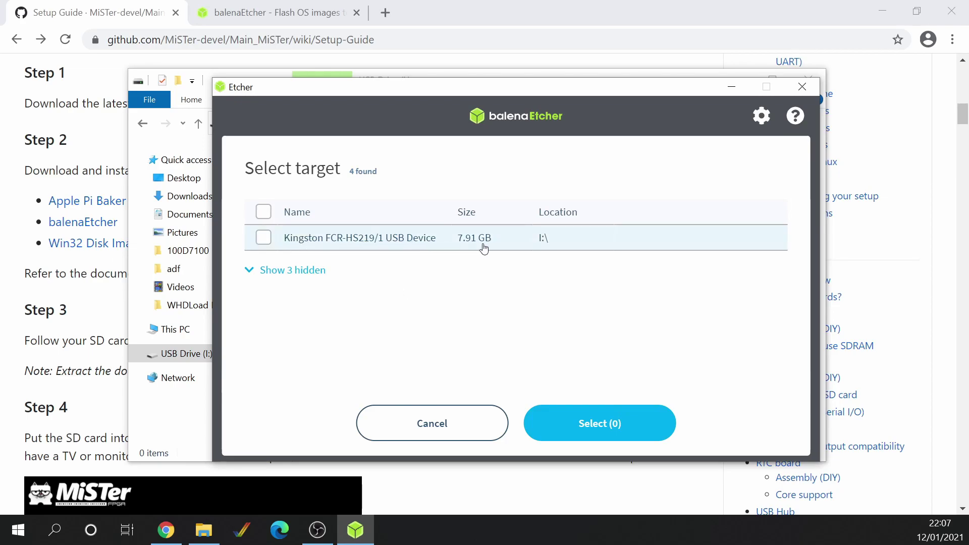
{"action": "left_click", "coordinate": [255, 237]}
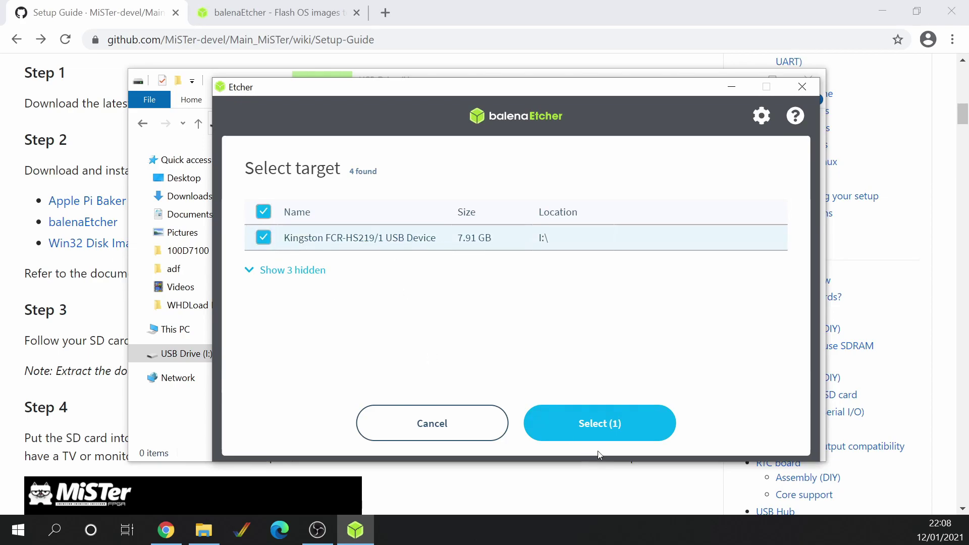
{"action": "left_click", "coordinate": [603, 435]}
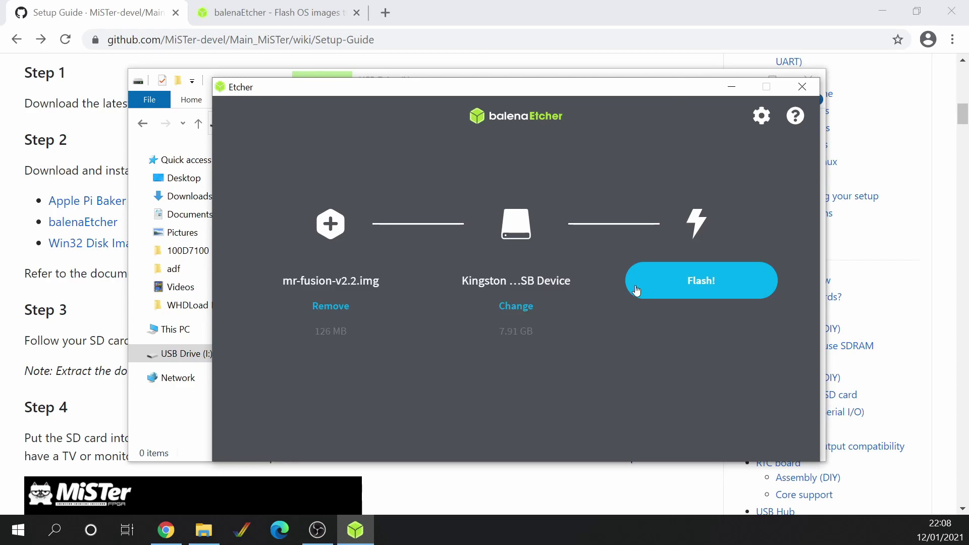
{"action": "left_click", "coordinate": [644, 290]}
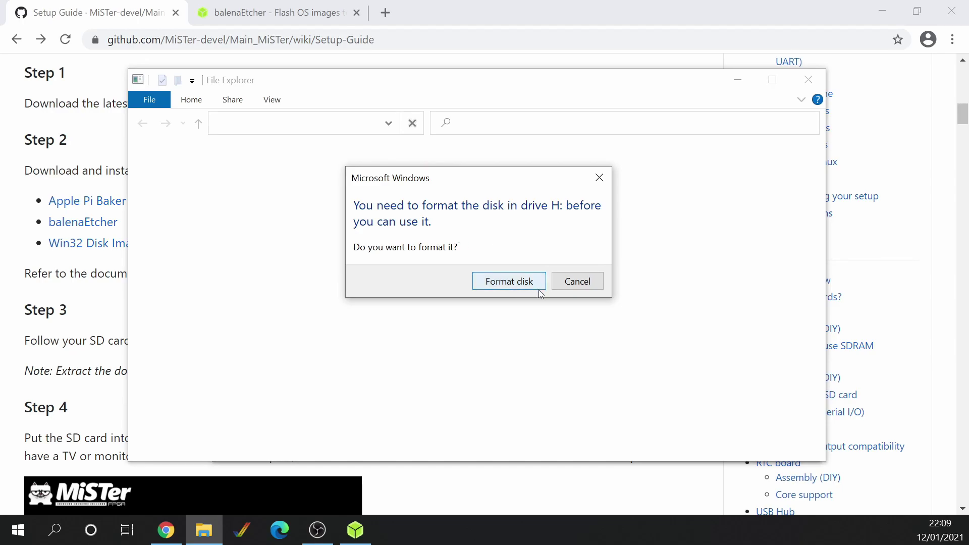
- Cancel formatting drive H: and dismiss the 'Location is not available' error
{"action": "left_click", "coordinate": [577, 286]}
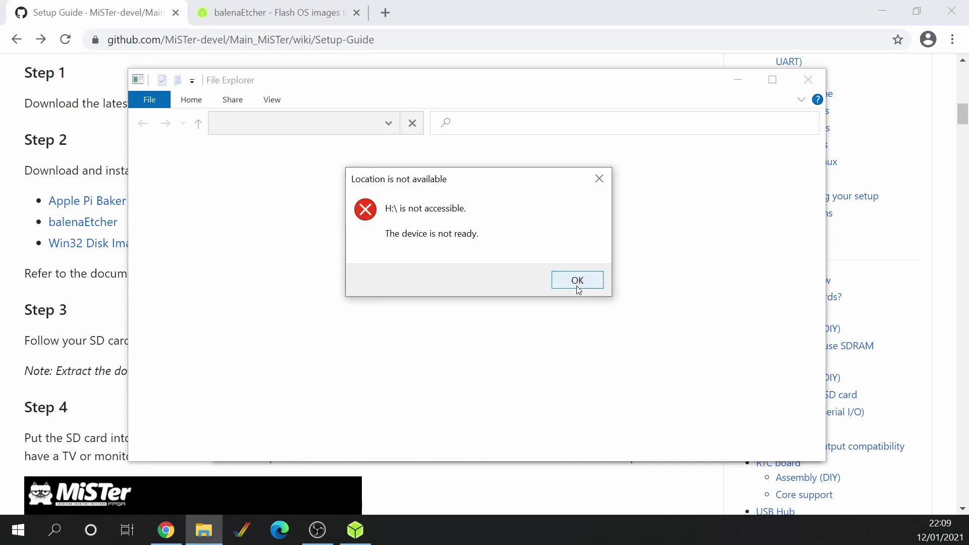
{"action": "left_click", "coordinate": [575, 283]}
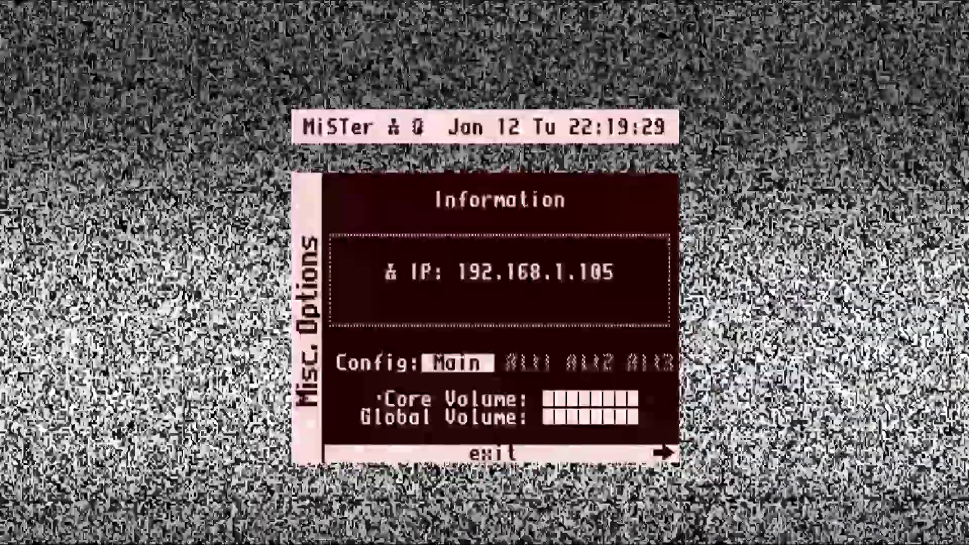
- From System Settings, open Scripts and move the warning's choice to Yes
{"action": "key", "text": "Left"}
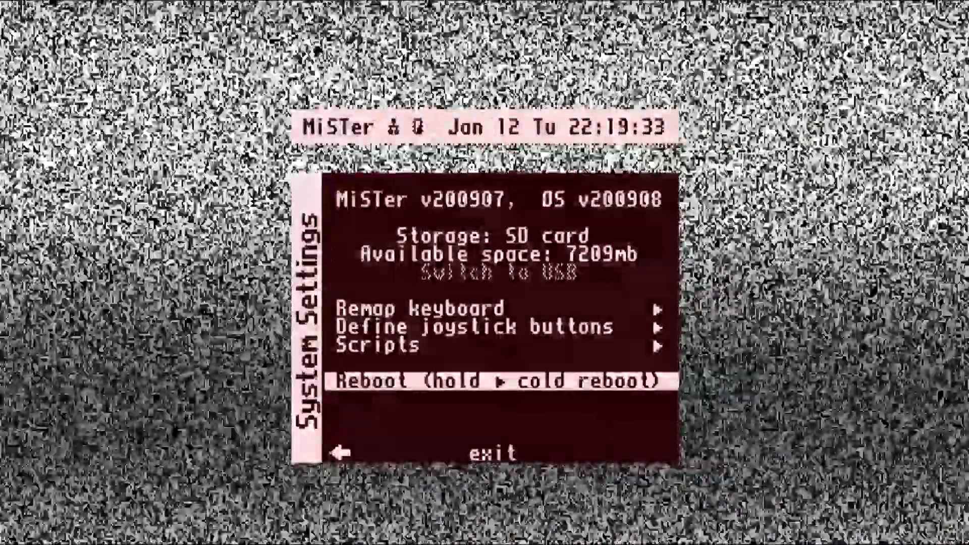
{"action": "key", "text": "Up"}
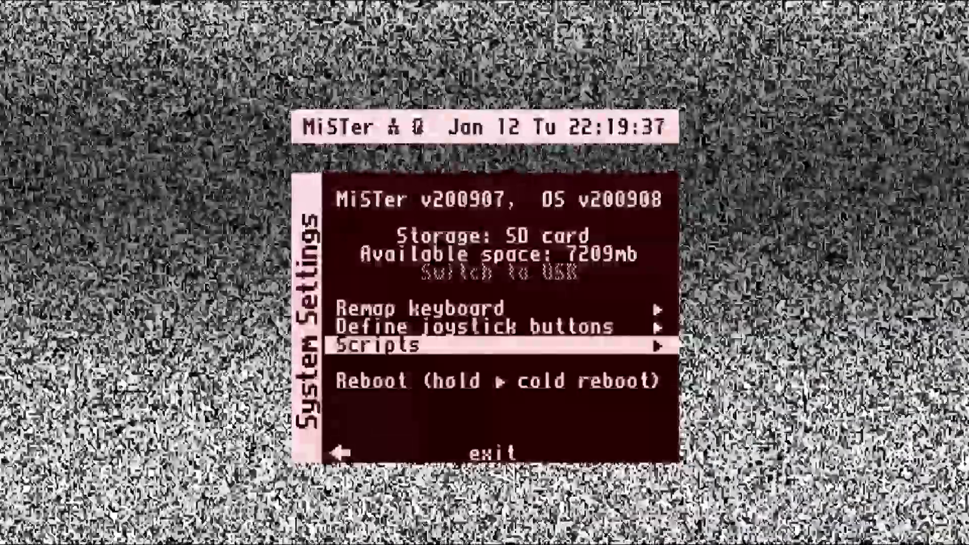
{"action": "key", "text": "Return"}
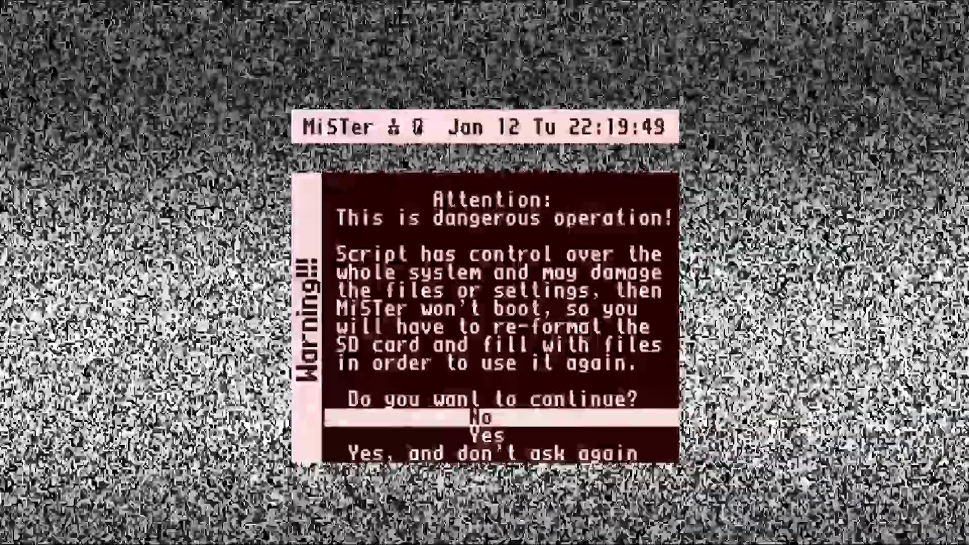
{"action": "key", "text": "Down"}
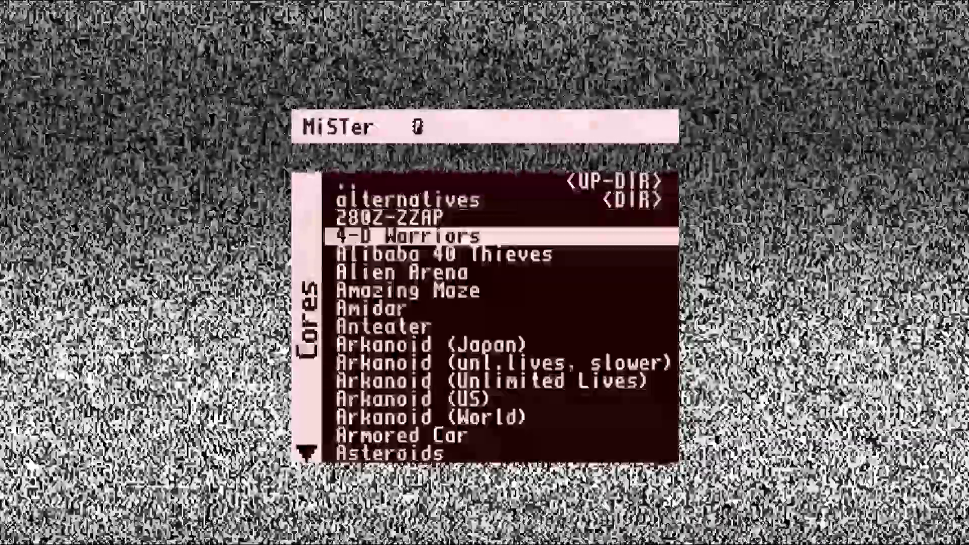
- Leave the Arcade folder via '..', open Computer and highlight the VIC20 core
{"action": "key", "text": "Up"}
{"action": "key", "text": "Up"}
{"action": "key", "text": "Up"}
{"action": "key", "text": "Up"}
{"action": "key", "text": "Up"}
{"action": "key", "text": "Up"}
{"action": "key", "text": "Up"}
{"action": "key", "text": "Up"}
{"action": "key", "text": "Up"}
{"action": "key", "text": "Up"}
{"action": "key", "text": "Up"}
{"action": "key", "text": "Up"}
{"action": "key", "text": "Up"}
{"action": "key", "text": "Up"}
{"action": "key", "text": "Up"}
{"action": "key", "text": "Up"}
{"action": "key", "text": "Up"}
{"action": "key", "text": "Up"}
{"action": "key", "text": "Up"}
{"action": "key", "text": "Up"}
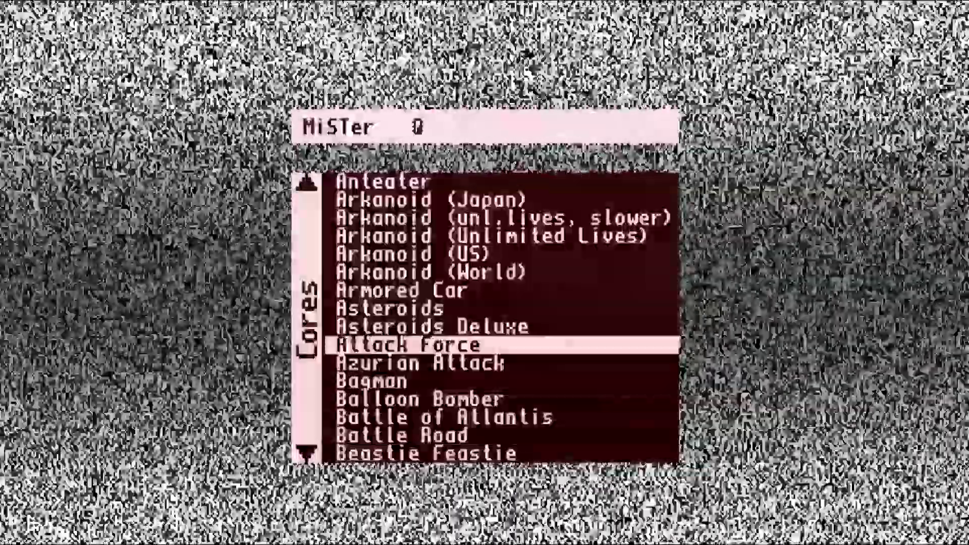
{"action": "key", "text": "Up"}
{"action": "key", "text": "Up"}
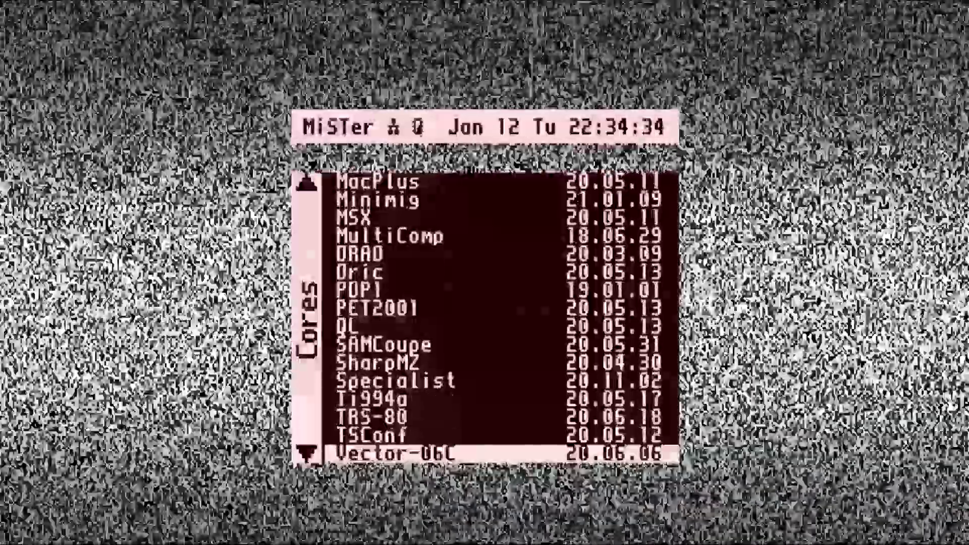
{"action": "key", "text": "Down"}
{"action": "key", "text": "Up"}
{"action": "key", "text": "Up"}
{"action": "key", "text": "Up"}
{"action": "key", "text": "Up"}
{"action": "key", "text": "Down"}
{"action": "key", "text": "Down"}
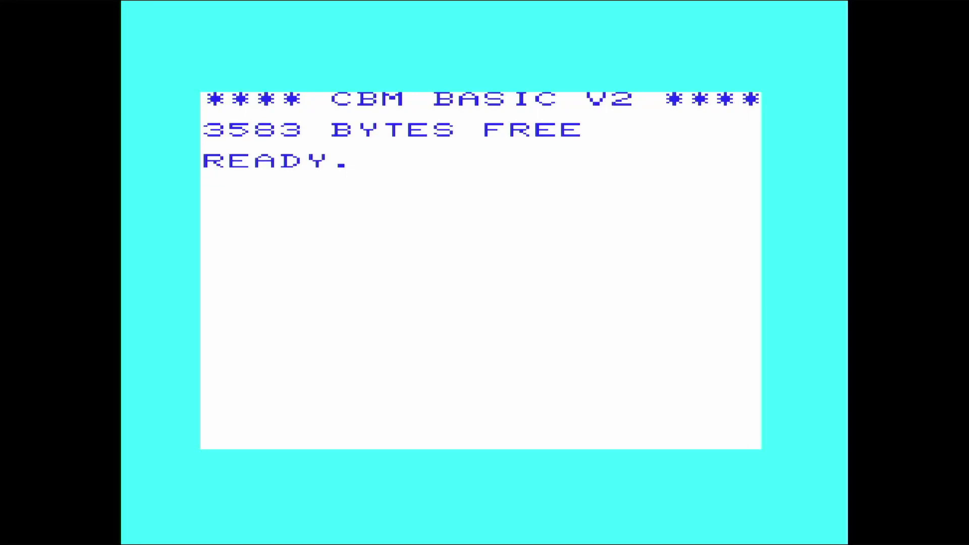
- Bring up the VIC20 OSD with F12 and choose Reboot on the System page
{"action": "key", "text": "F12"}
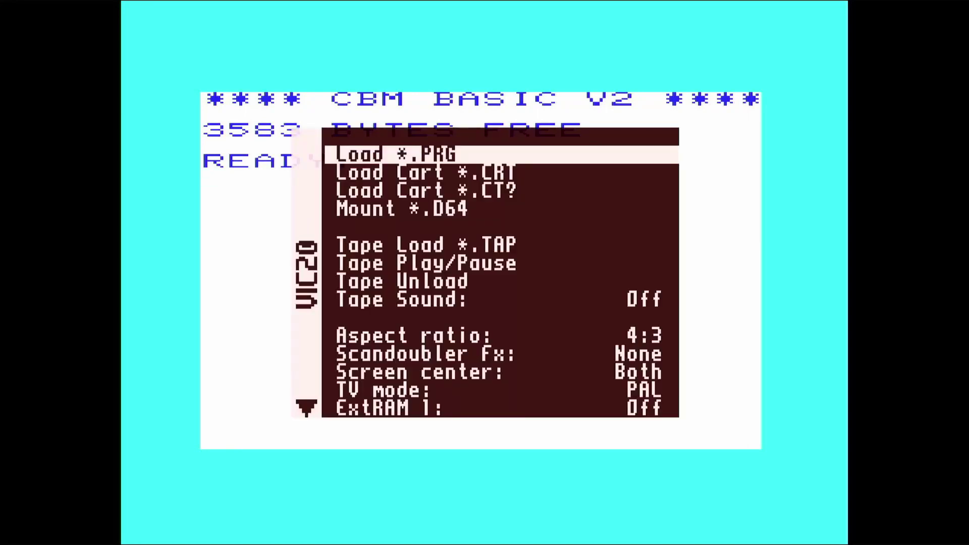
{"action": "key", "text": "Right"}
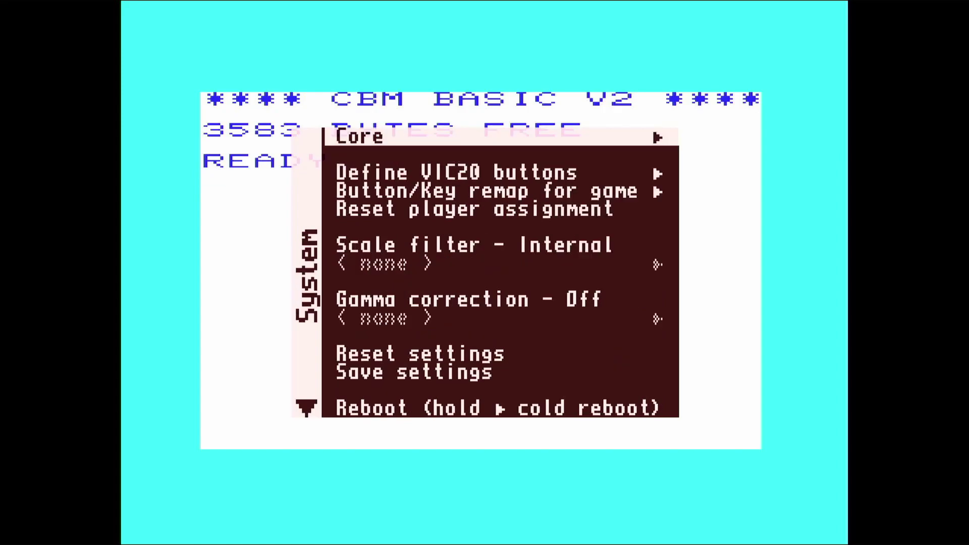
{"action": "key", "text": "Up"}
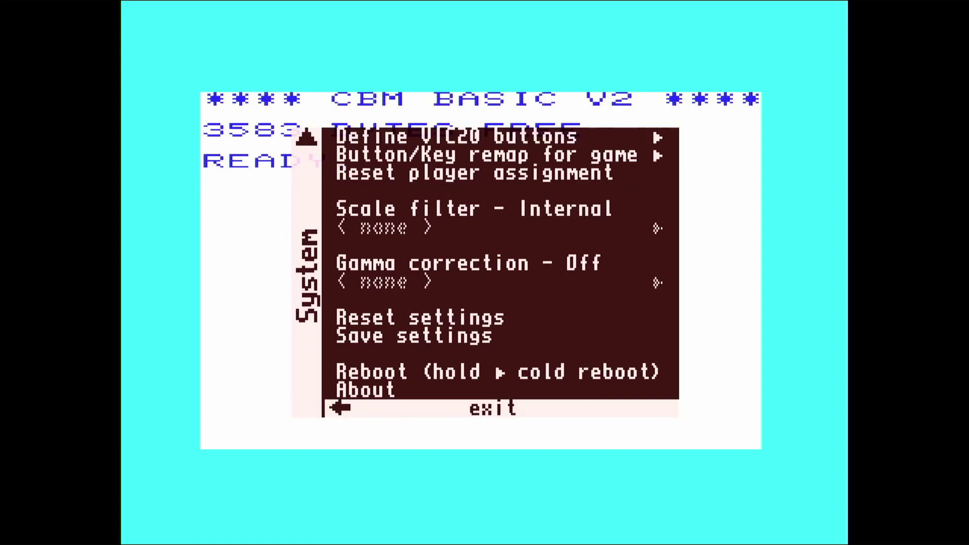
{"action": "key", "text": "Up"}
{"action": "key", "text": "Up"}
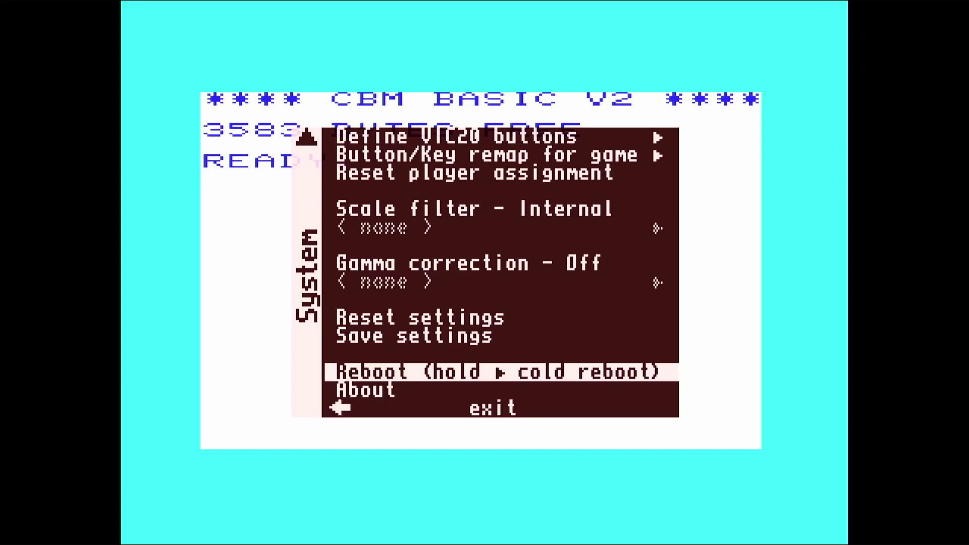
{"action": "key", "text": "Return"}
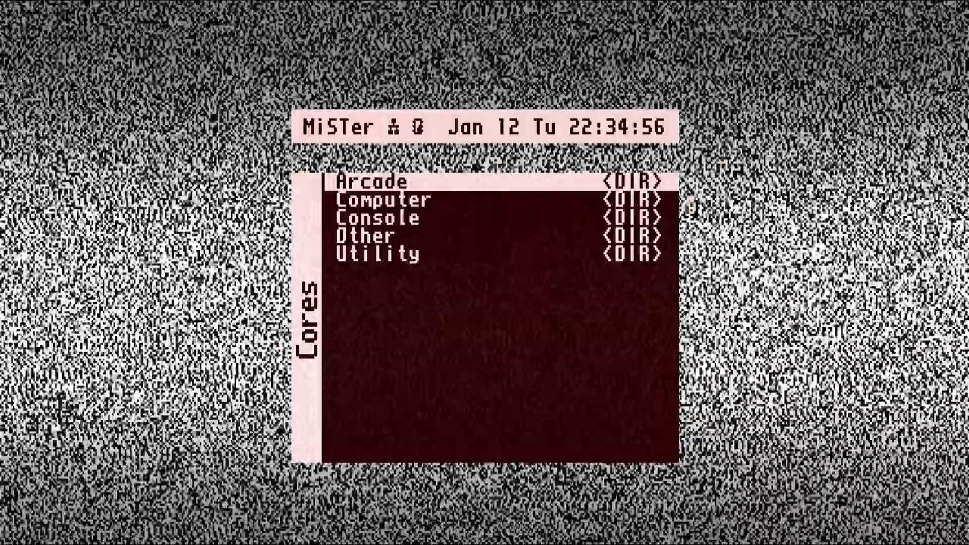
- Move down the Cores menu folders until the rainbow MiSTer logo wallpaper loads
{"action": "key", "text": "Down"}
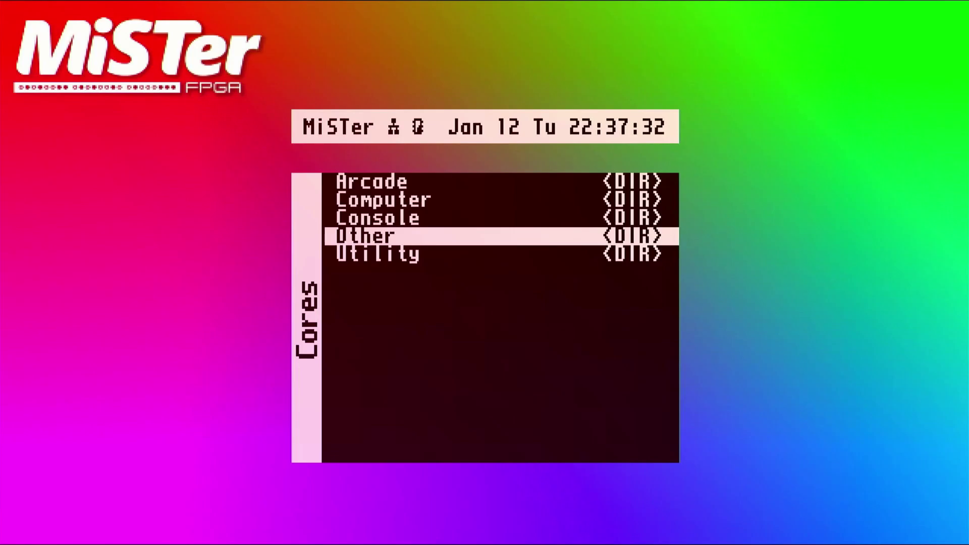
- Cycle the backdrop with F1 through black, checkered, gradient bars and vertical colour bars
{"action": "key", "text": "F1"}
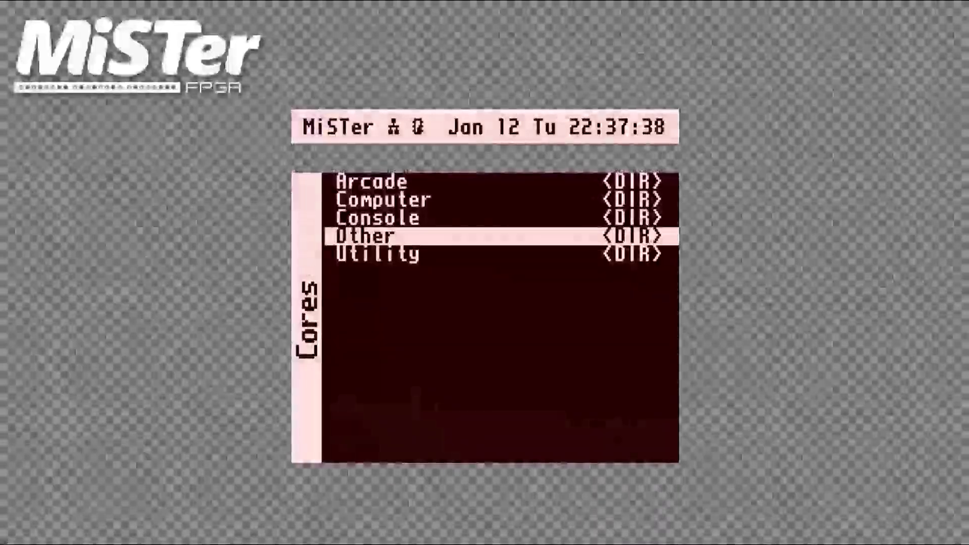
{"action": "key", "text": "F1"}
{"action": "key", "text": "F1"}
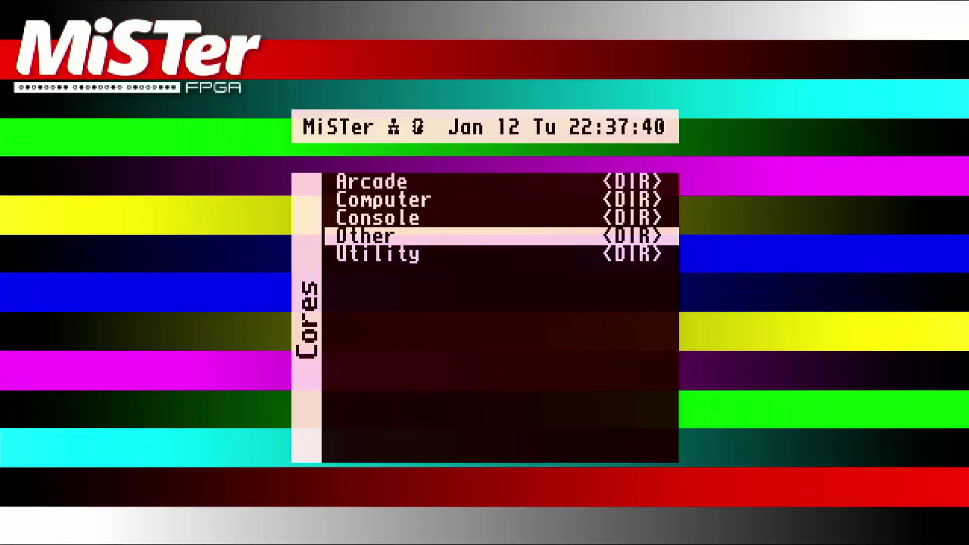
{"action": "key", "text": "F1"}
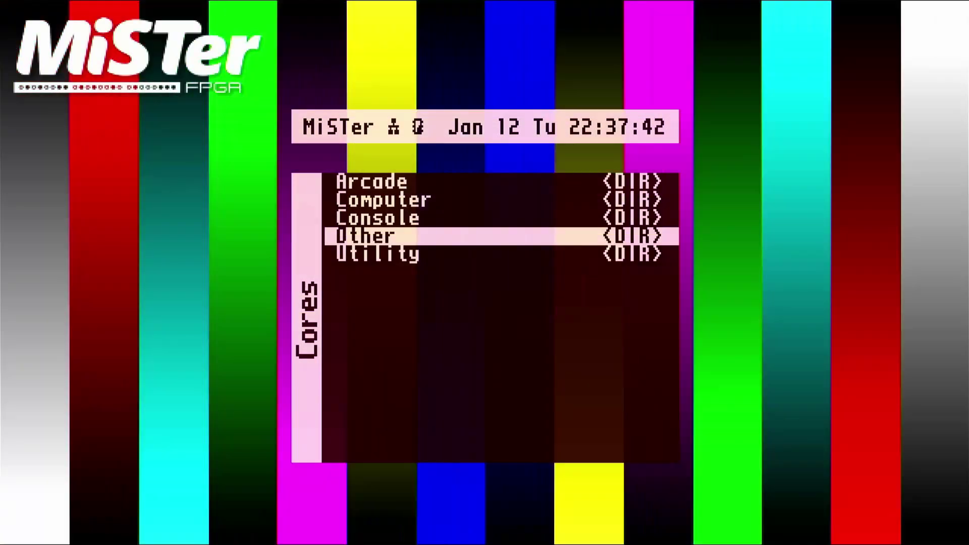
{"action": "key", "text": "F1"}
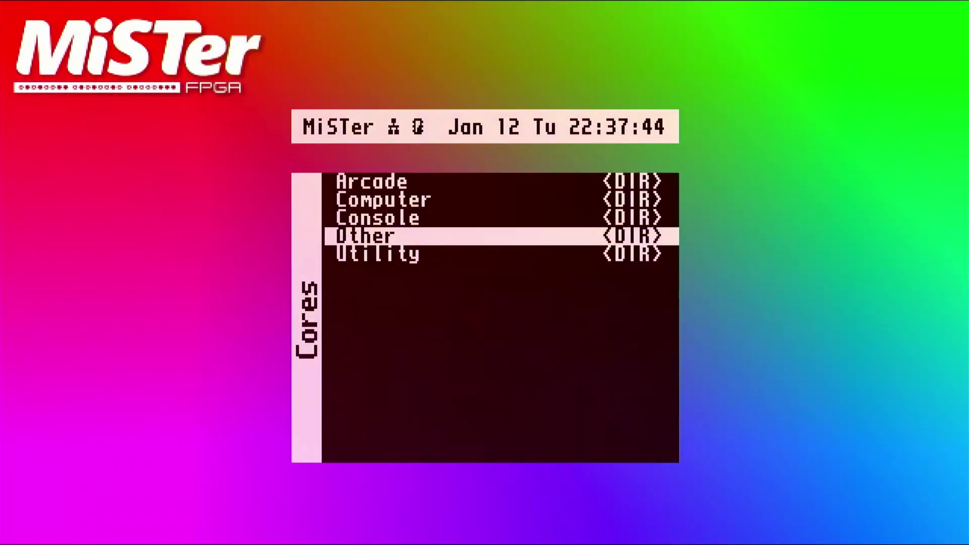